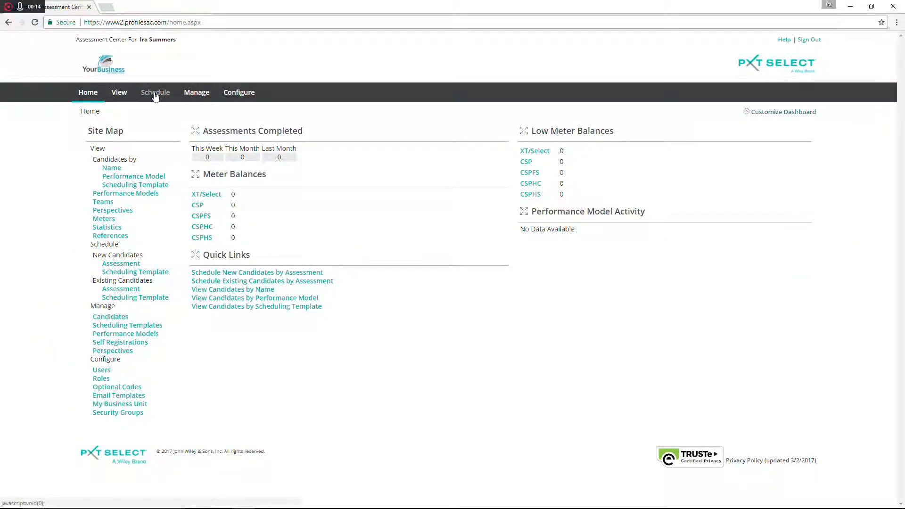
Open scheduling of new candidates by assessment and choose the PXT - ProfileXT assessment
left_click(155, 95)
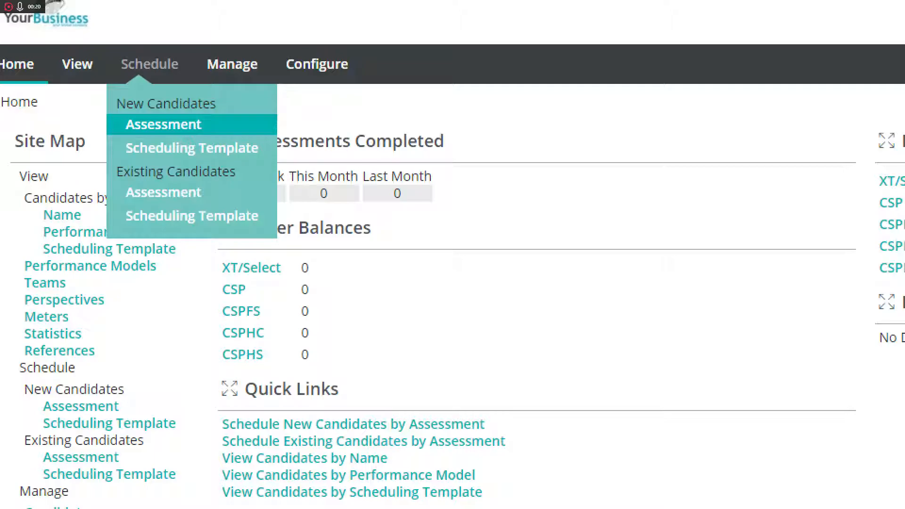
left_click(170, 126)
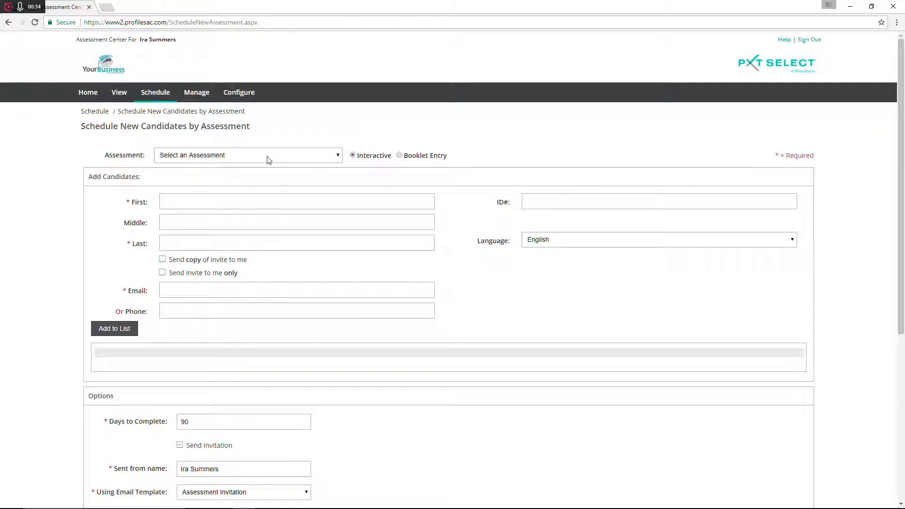
left_click(337, 155)
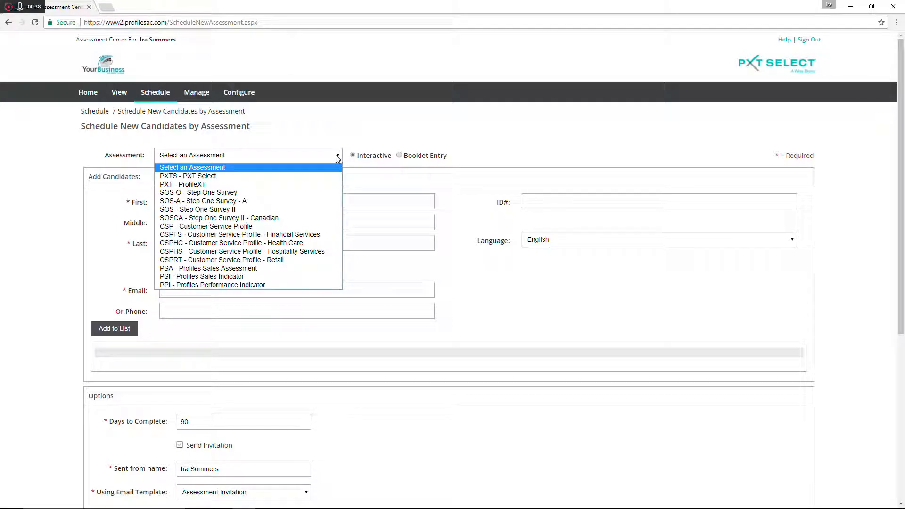
left_click(228, 184)
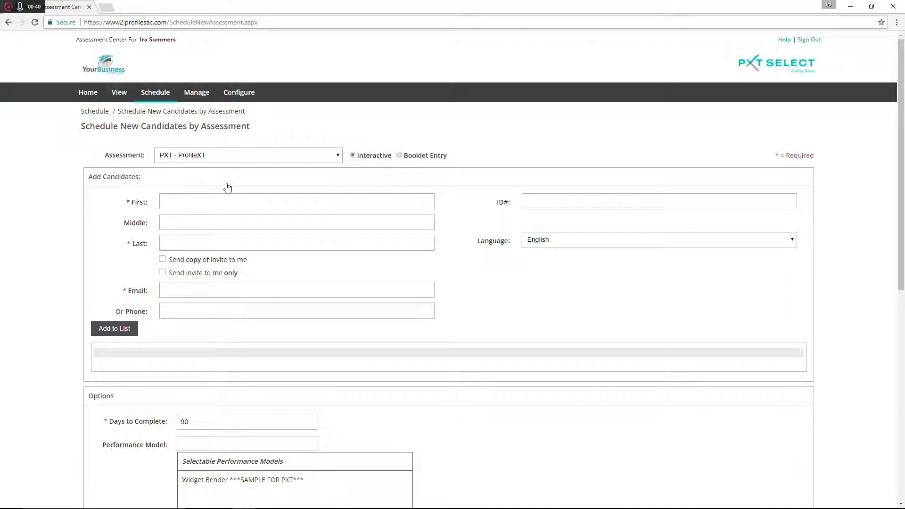
Enter the candidate's first name, last name and e-mail address, and add the candidate to the list
left_click(214, 199)
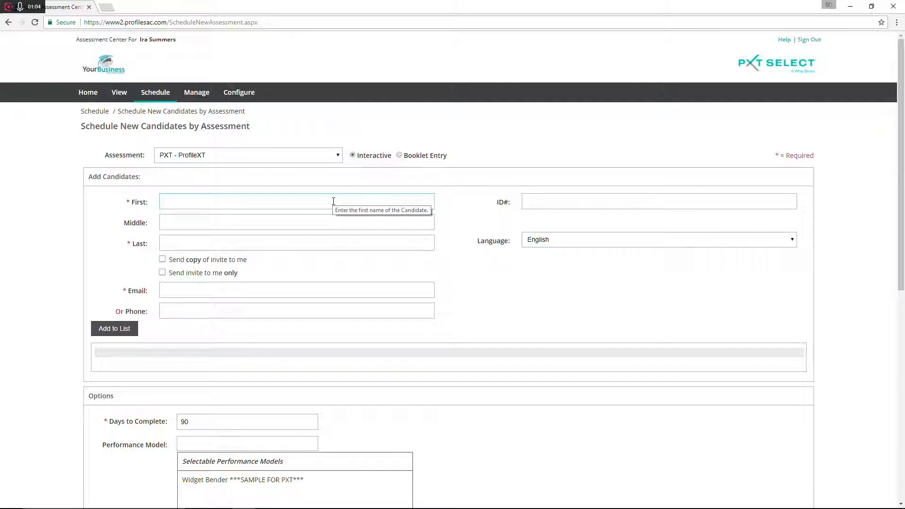
type("Sam")
key("Tab")
key("Tab")
type("Sample")
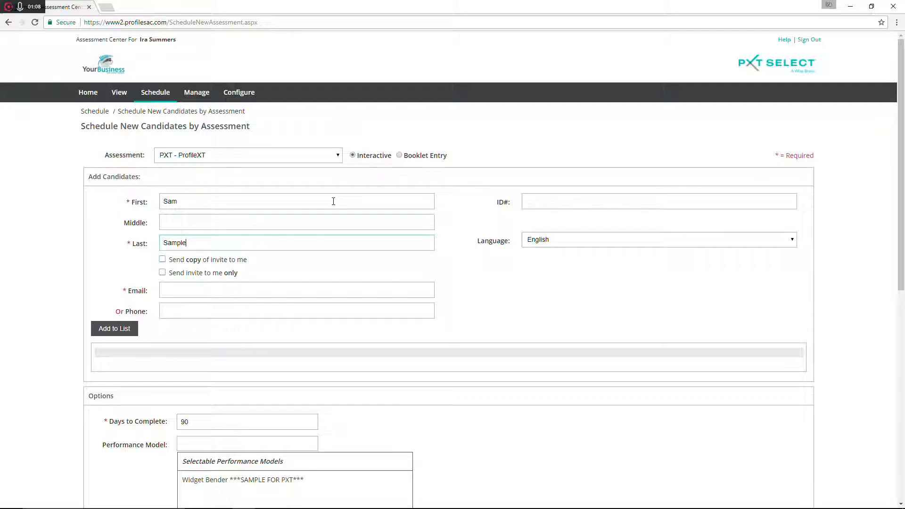
type("samsample@")
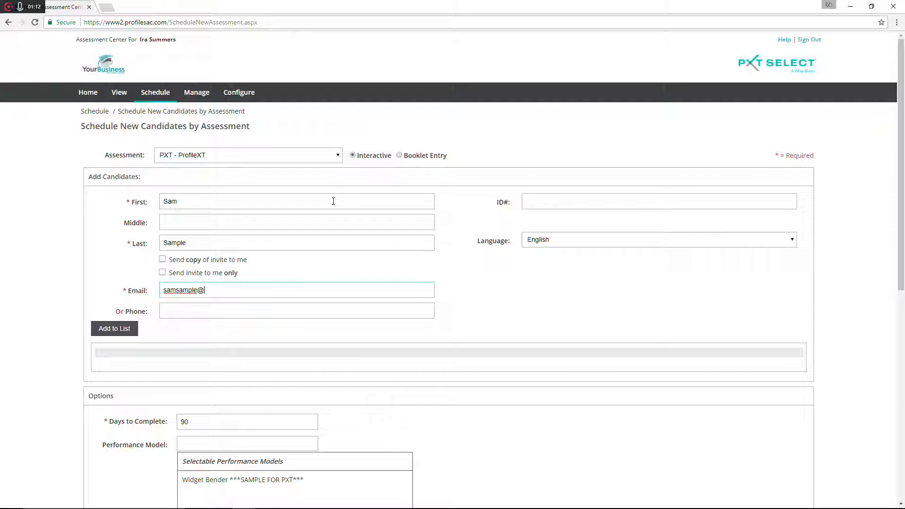
type("email.com")
left_click(108, 332)
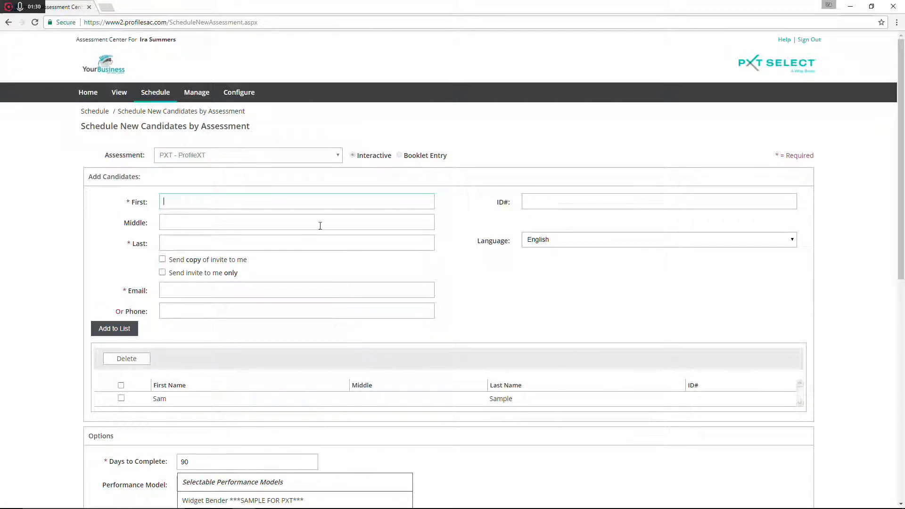
mouse_move(253, 403)
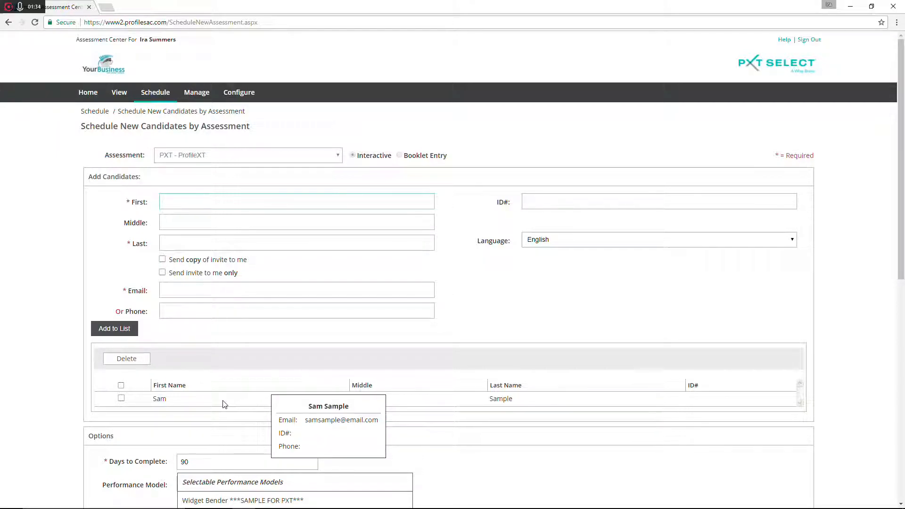
left_click(121, 400)
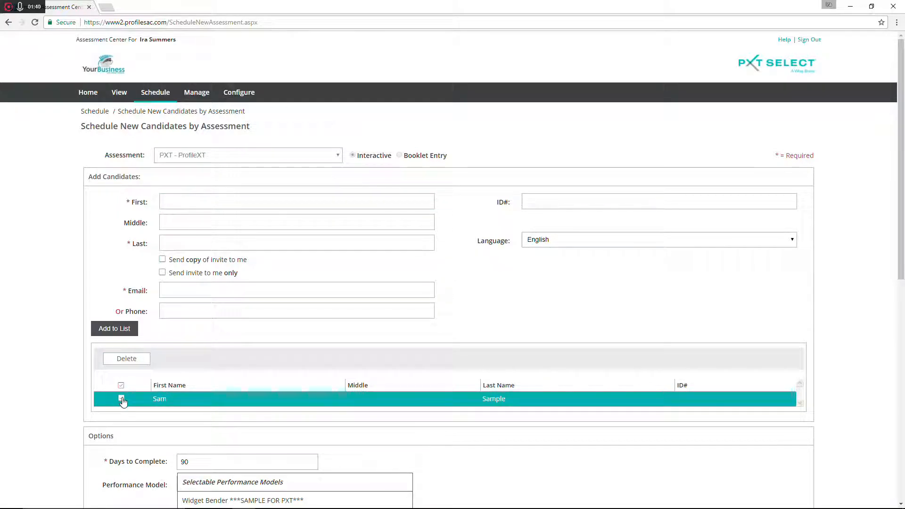
left_click(122, 399)
left_click(206, 201)
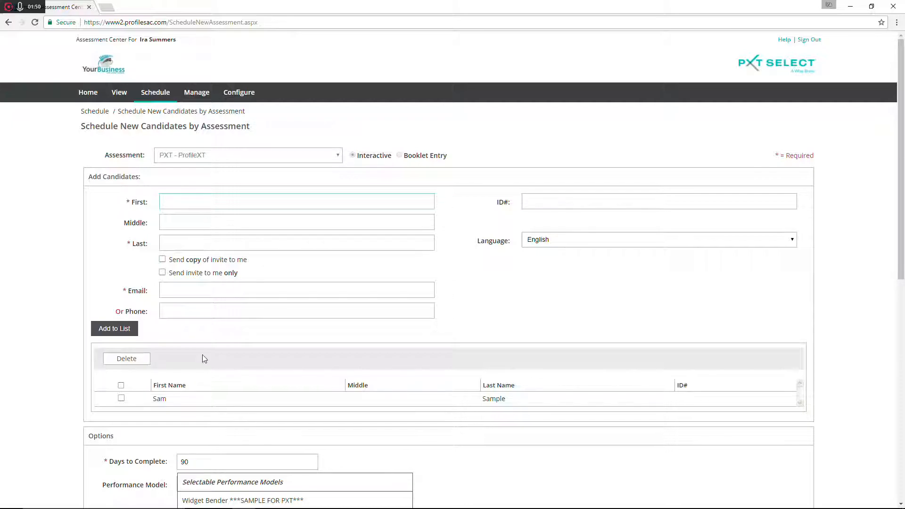
Assign the Widget Bender ***SAMPLE FOR PXT*** performance model in the scheduling options
mouse_move(304, 400)
scroll(293, 386, "down", 4)
scroll(286, 366, "down", 3)
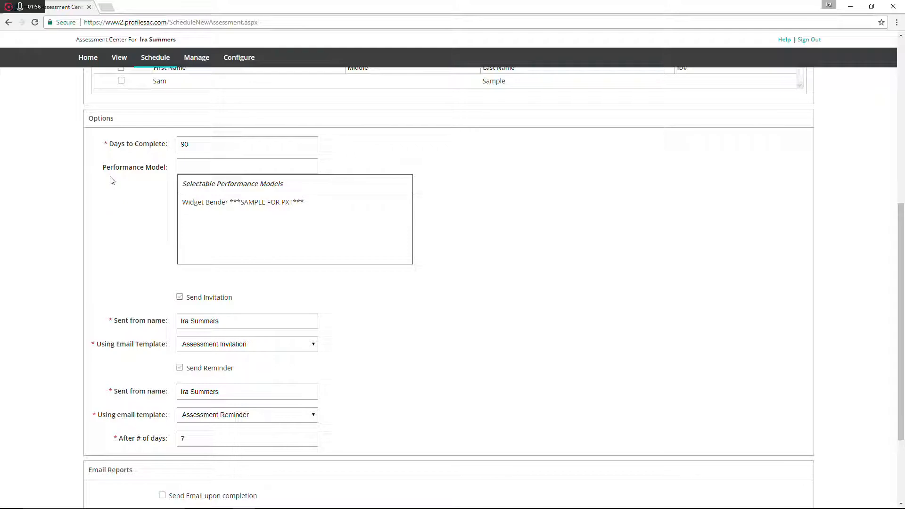
scroll(112, 179, "down", 1)
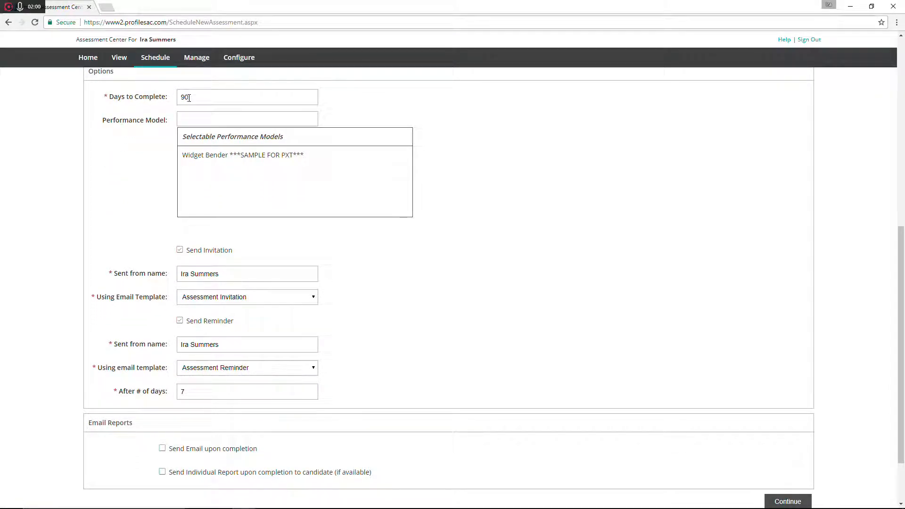
left_click_drag(188, 98, 179, 98)
left_click(196, 98)
left_click(217, 156)
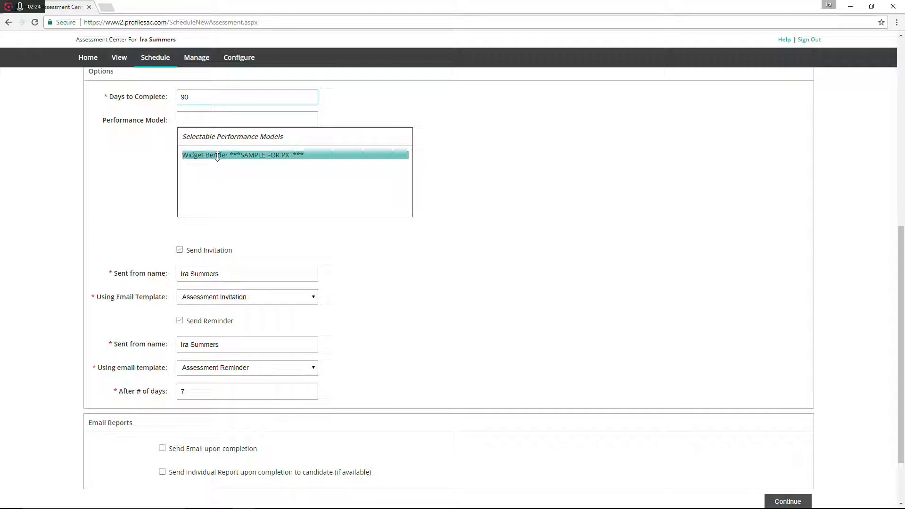
double_click(243, 155)
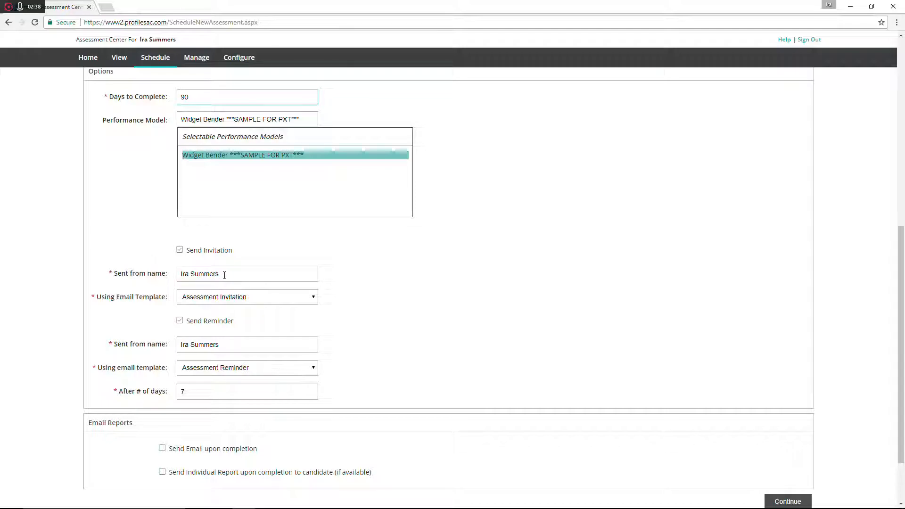
left_click_drag(224, 275, 178, 276)
left_click(227, 274)
mouse_move(228, 275)
left_mouse_down()
mouse_move(182, 274)
mouse_move(221, 273)
left_mouse_up()
mouse_move(225, 344)
left_mouse_down()
mouse_move(180, 344)
mouse_move(221, 344)
left_mouse_up()
left_click(182, 392)
Turn on sending an e-mail upon completion of the assessment
scroll(419, 334, "down", 3)
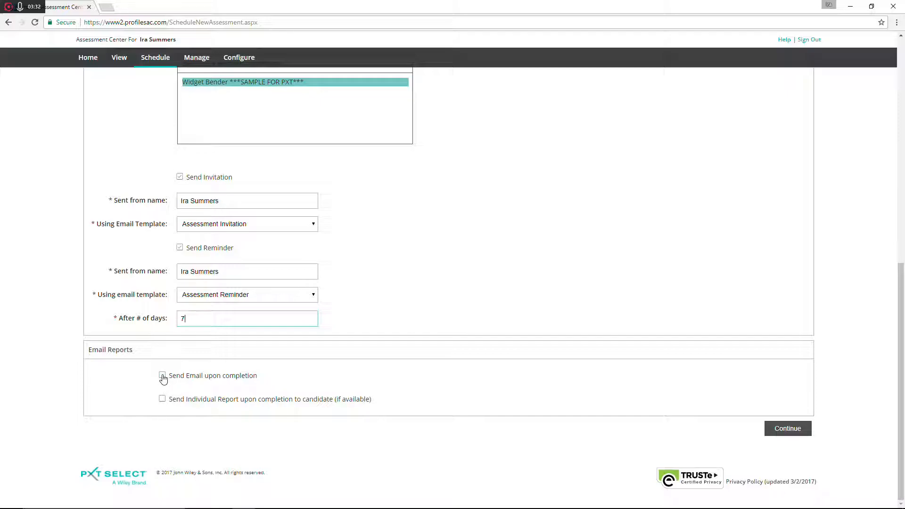
left_click(162, 376)
scroll(142, 361, "down", 4)
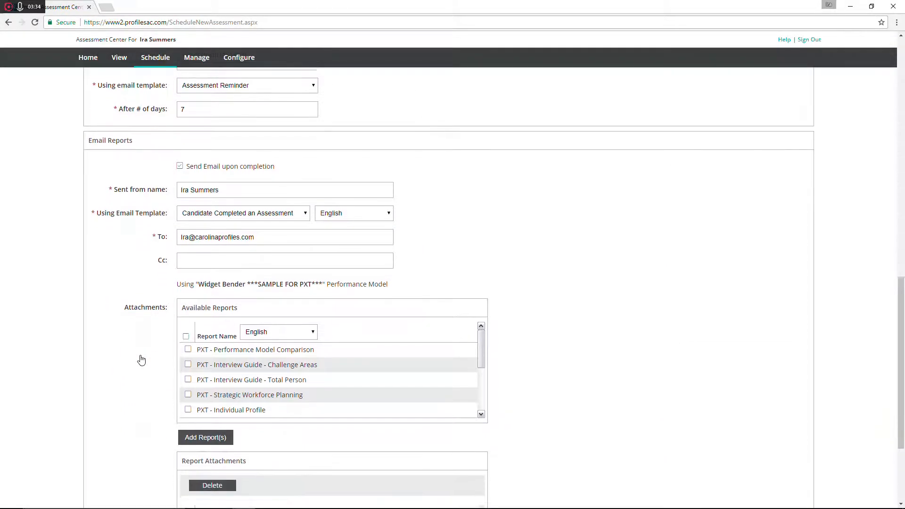
scroll(141, 360, "down", 2)
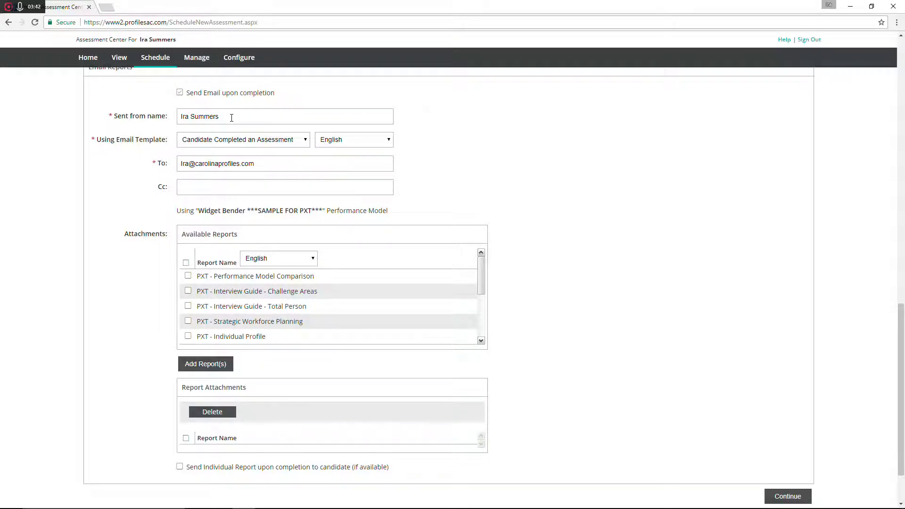
double_click(264, 165)
left_click(263, 184)
left_click(259, 165)
left_click_drag(260, 163, 178, 163)
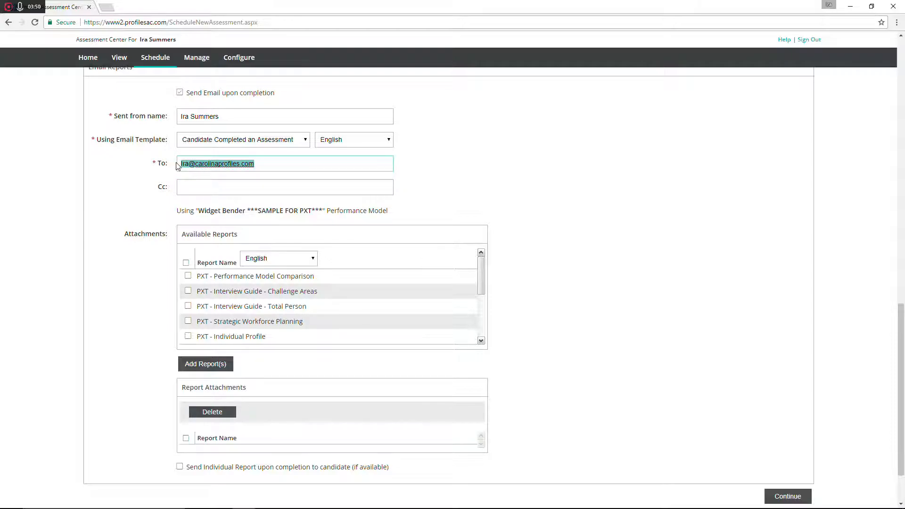
left_click(261, 163)
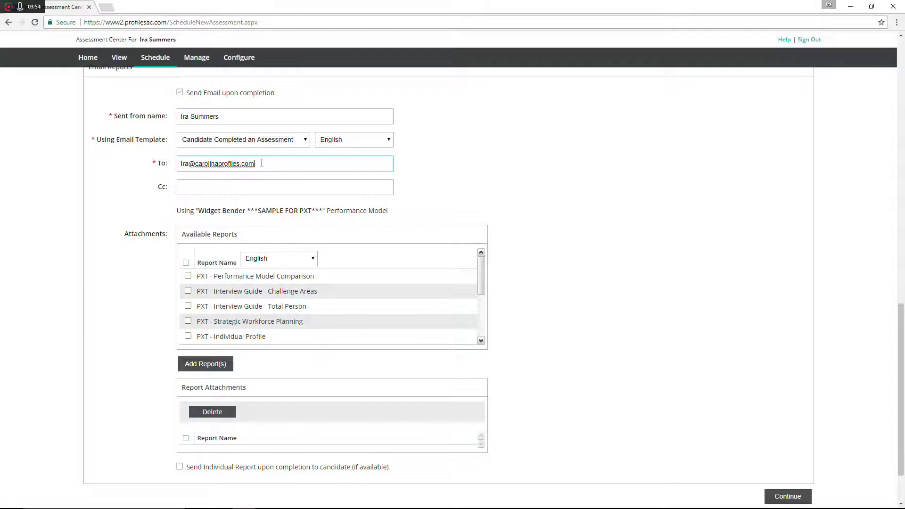
left_click(253, 187)
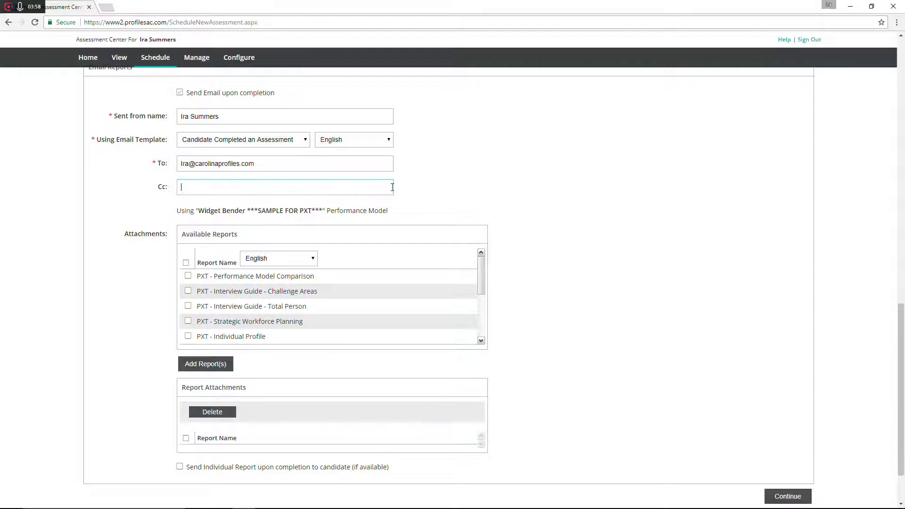
Attach the PXT Performance Model Comparison, Interview Guide - Challenge Areas and Summary Graph reports to the completion e-mail, accepting multiple reports
scroll(490, 191, "down", 1)
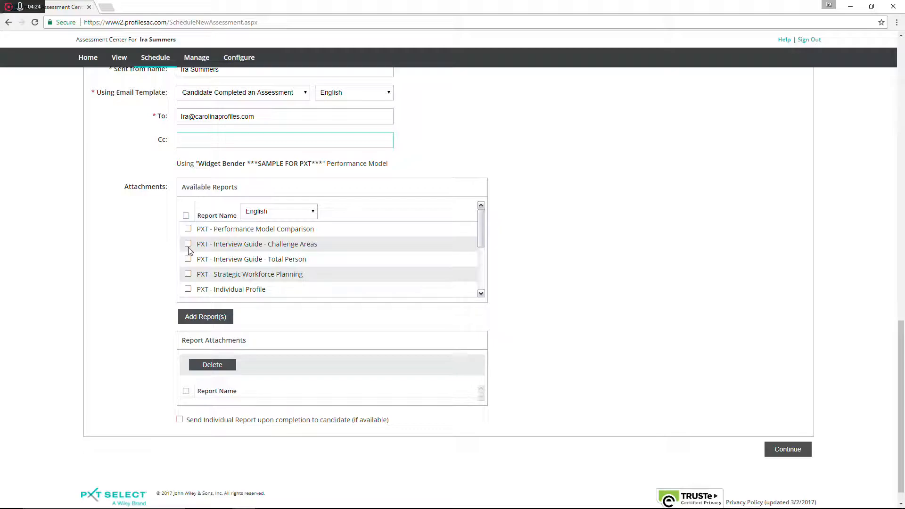
left_click(481, 294)
scroll(481, 294, "down", 1)
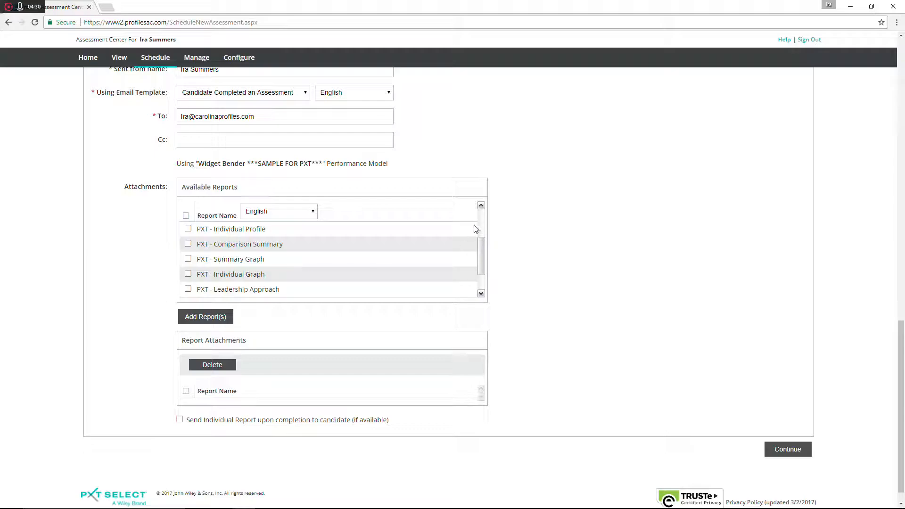
left_click(481, 206)
left_click(481, 206)
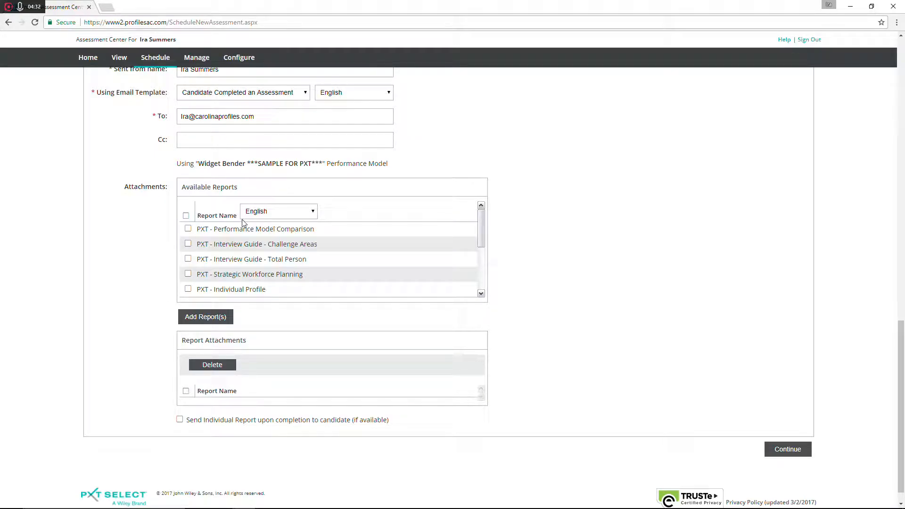
left_click(188, 230)
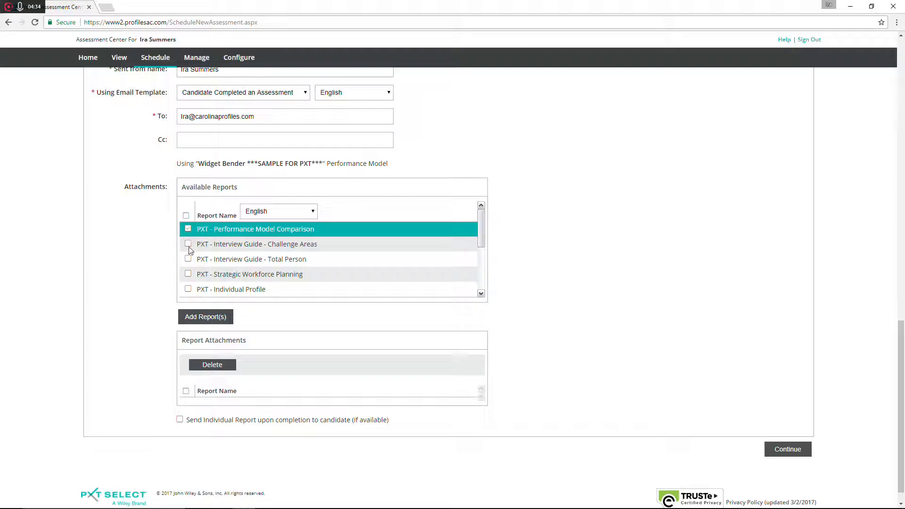
left_click(188, 245)
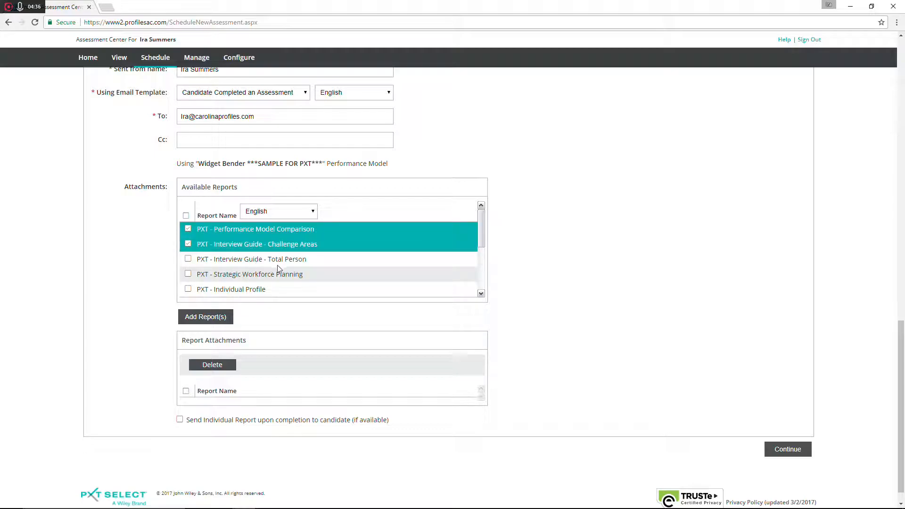
left_click(481, 294)
left_click(481, 295)
left_click(481, 295)
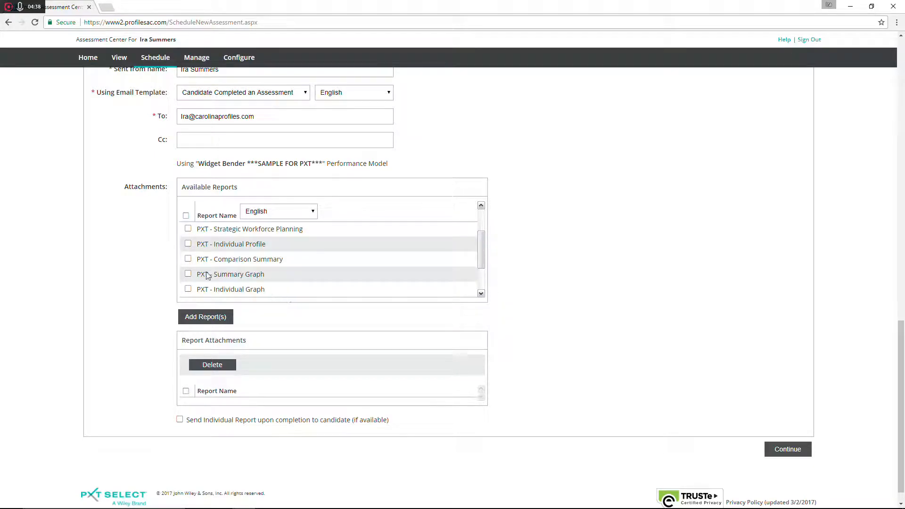
left_click(188, 275)
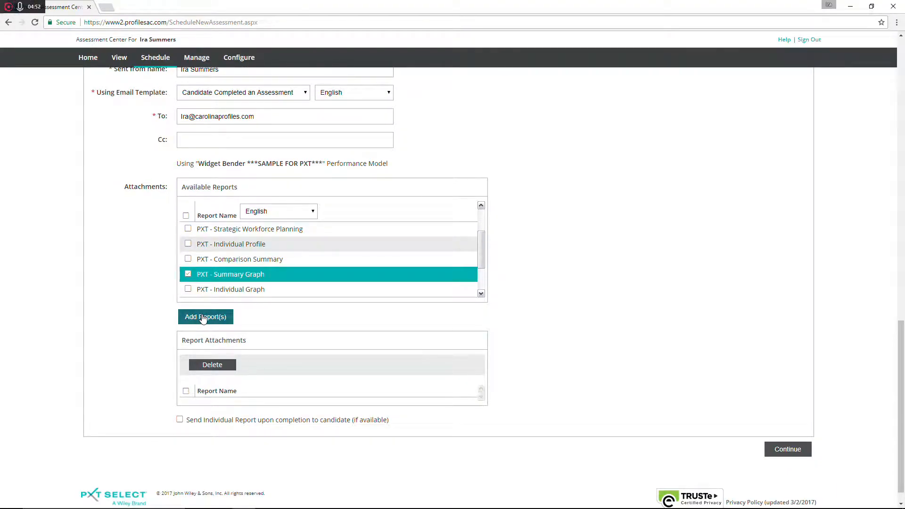
left_click(203, 317)
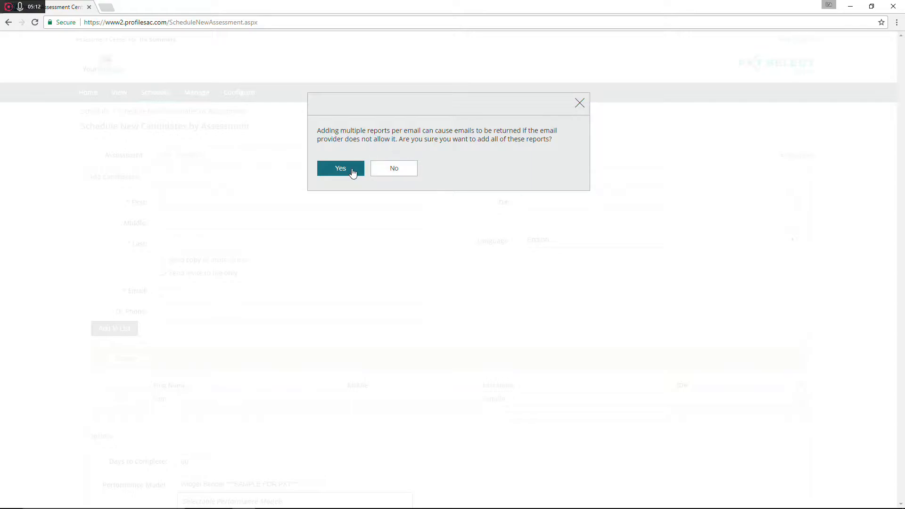
left_click(353, 170)
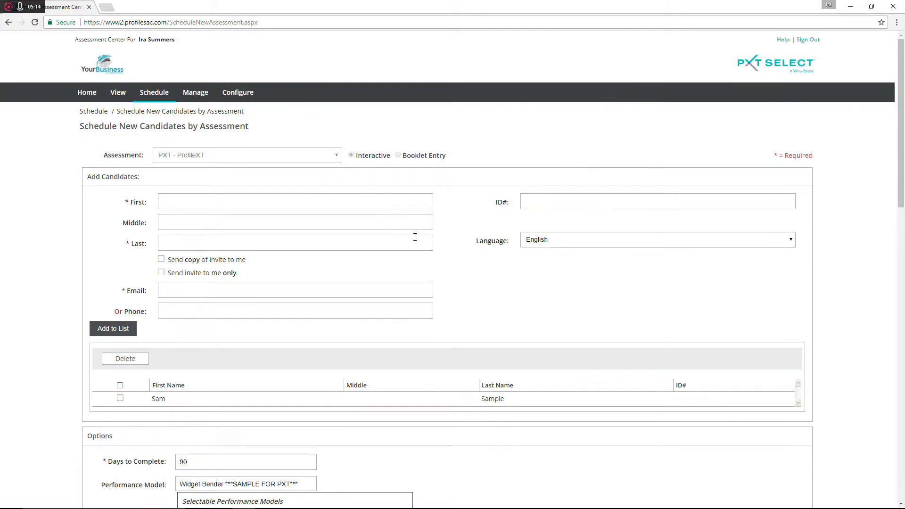
scroll(419, 240, "down", 9)
scroll(420, 244, "down", 9)
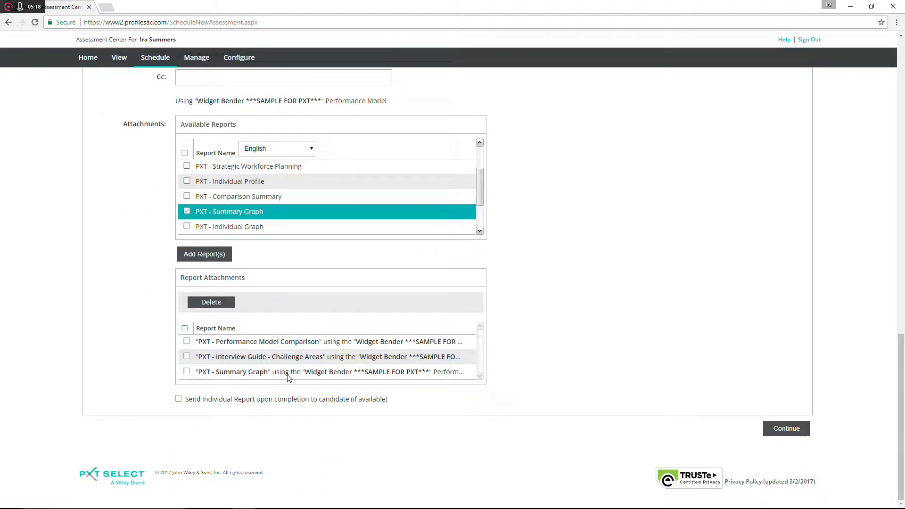
left_click(184, 329)
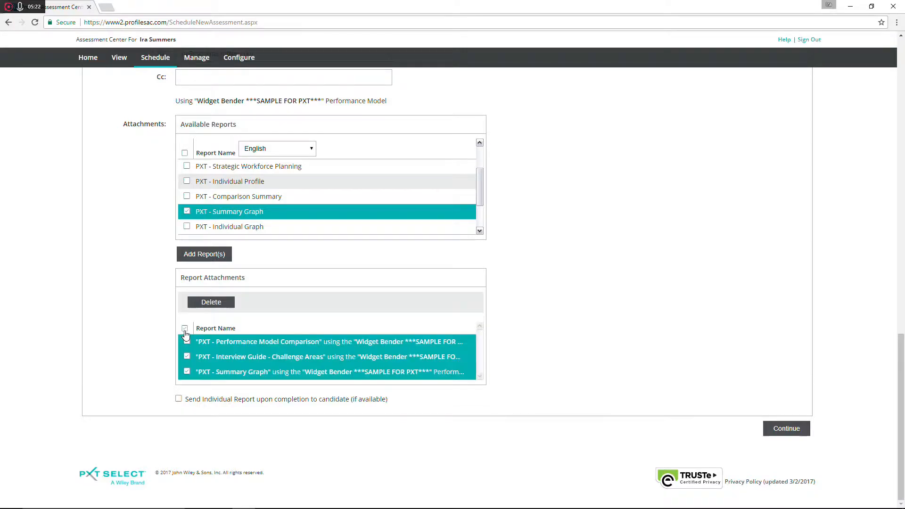
left_click(185, 329)
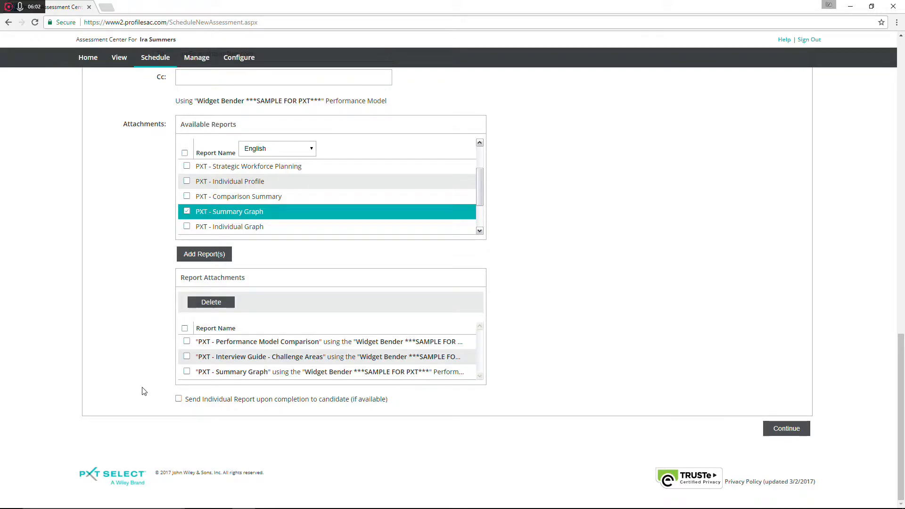
Review the scheduling form from the assessment and candidate entry through the performance model, invitation, reminder and completion e-mail settings, including its recipient
scroll(141, 384, "up", 15)
scroll(139, 380, "up", 5)
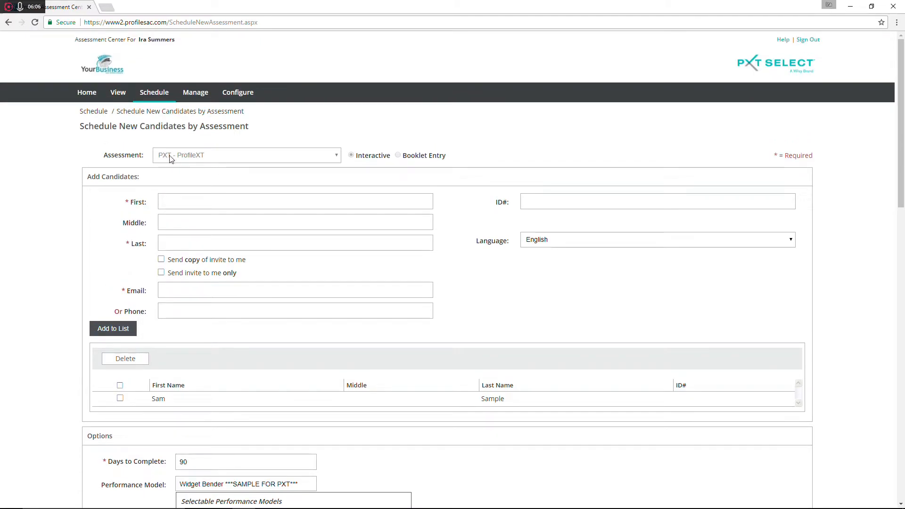
scroll(118, 231, "down", 4)
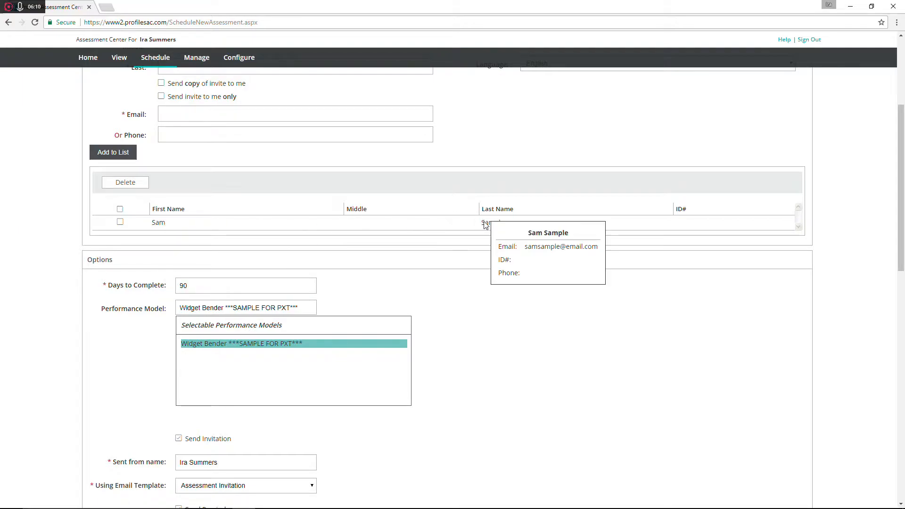
scroll(477, 230, "down", 3)
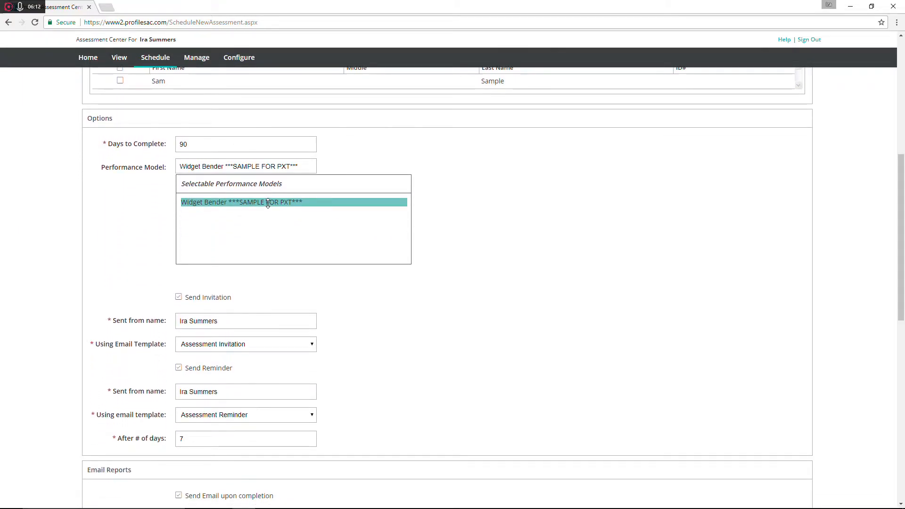
scroll(335, 243, "down", 3)
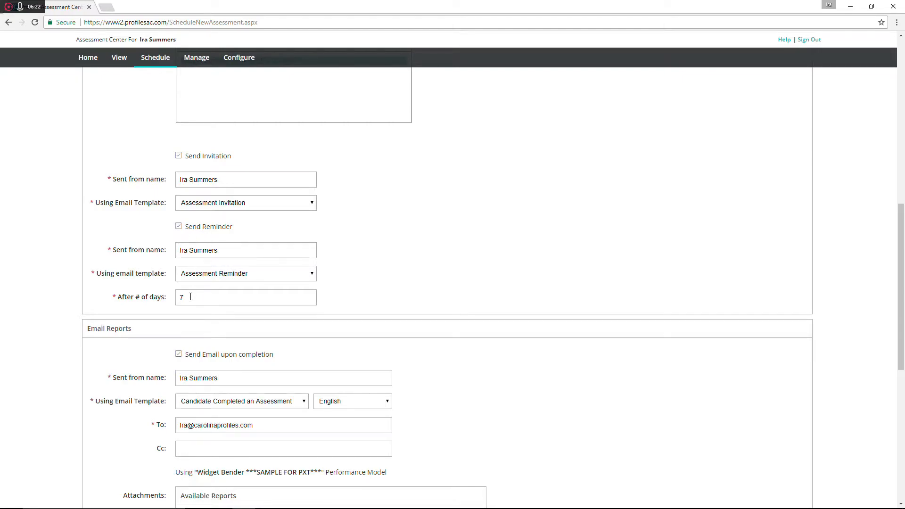
scroll(180, 299, "down", 4)
scroll(179, 302, "down", 1)
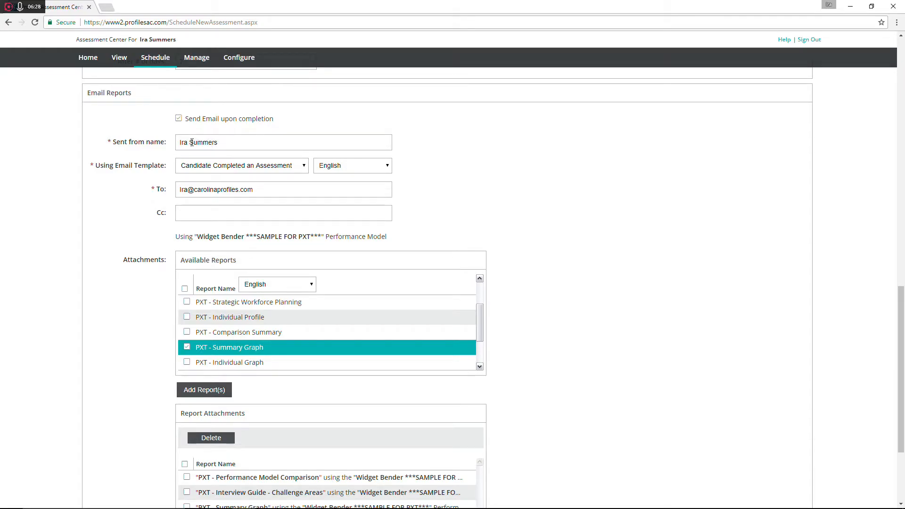
left_click_drag(258, 188, 180, 189)
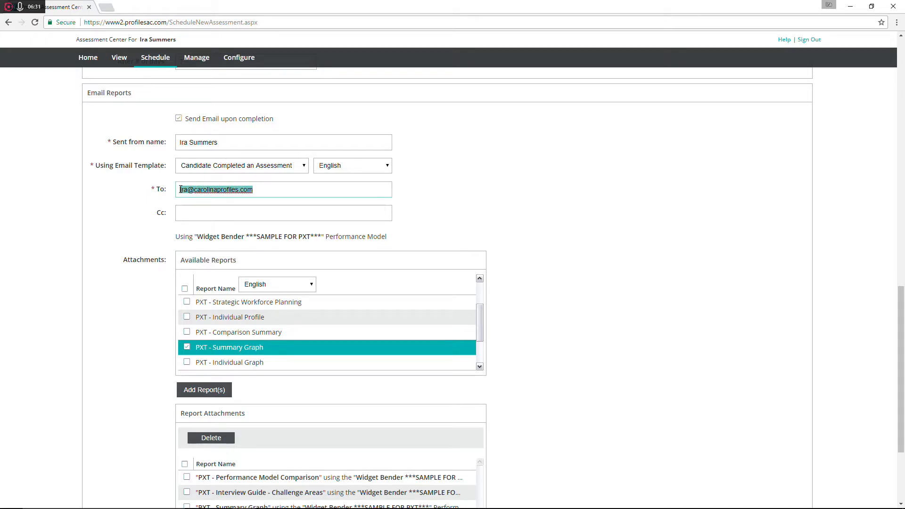
left_click(269, 189)
Submit the completed candidate scheduling form to continue with the assessment scheduling
scroll(542, 243, "down", 2)
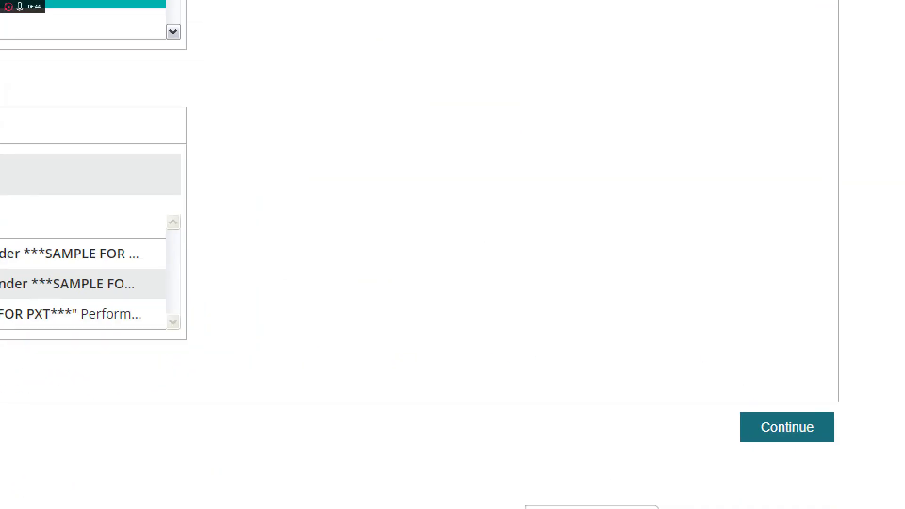
left_click(806, 430)
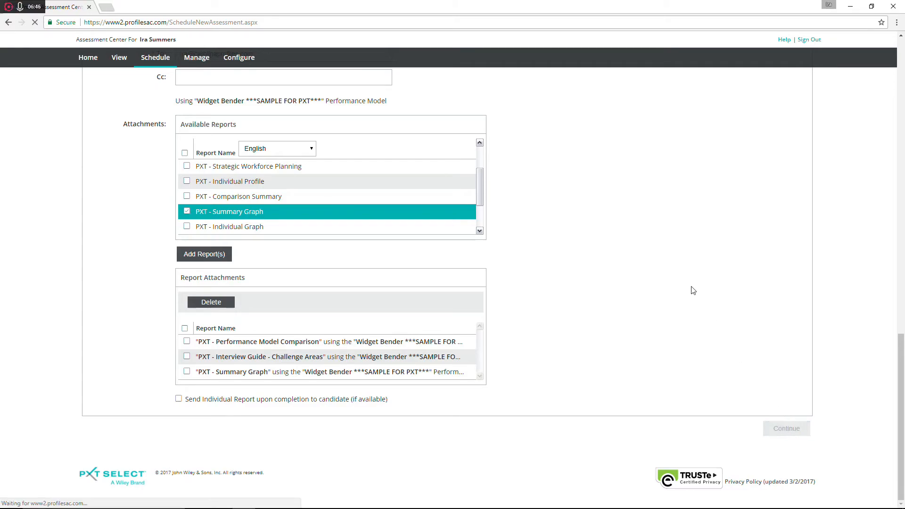